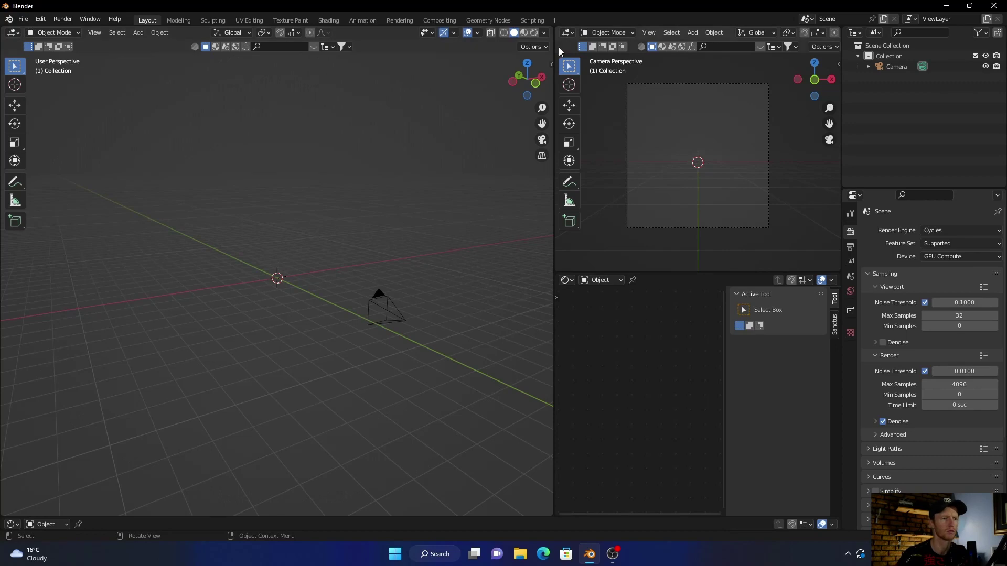
Toggle the N sidebar open and closed, then add a mesh plane
{"action": "left_click", "coordinate": [550, 65]}
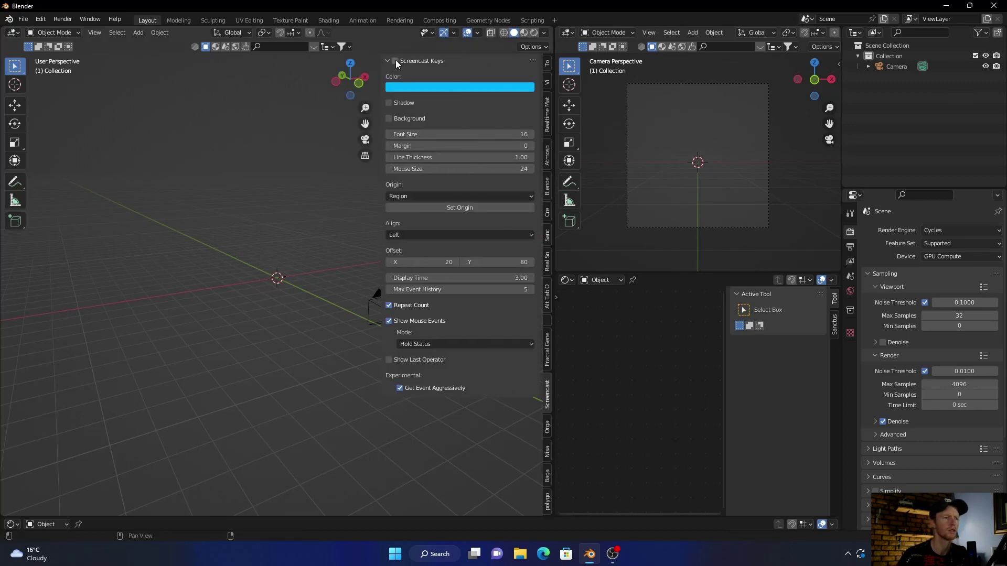
{"action": "left_click_drag", "start_coordinate": [382, 137], "coordinate": [537, 137]}
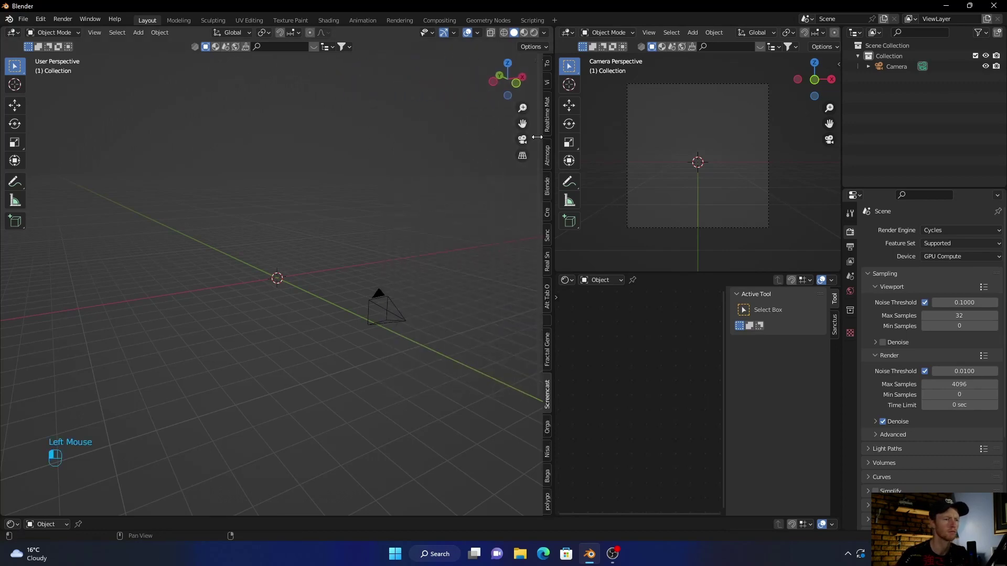
{"action": "key", "text": "shift+a"}
{"action": "mouse_move", "coordinate": [283, 321]}
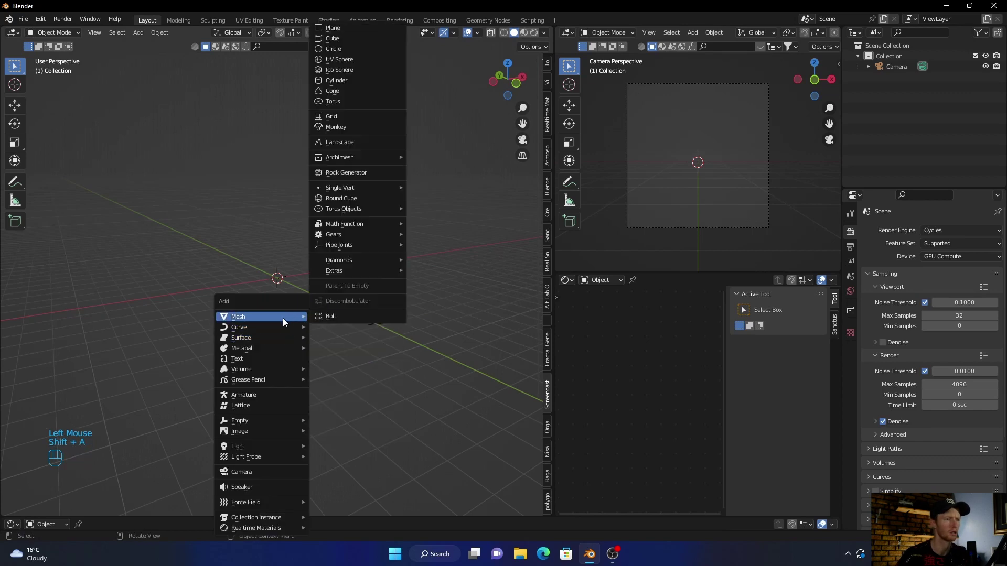
{"action": "left_click", "coordinate": [344, 28]}
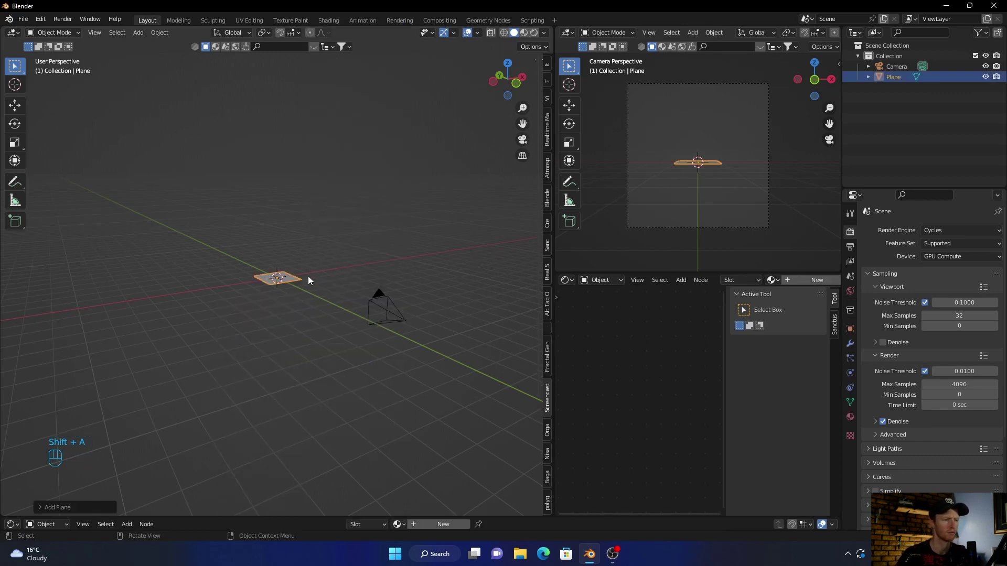
Scale the plane up large and switch to the Shading workspace
{"action": "key", "text": "s"}
{"action": "left_click", "coordinate": [334, 56]}
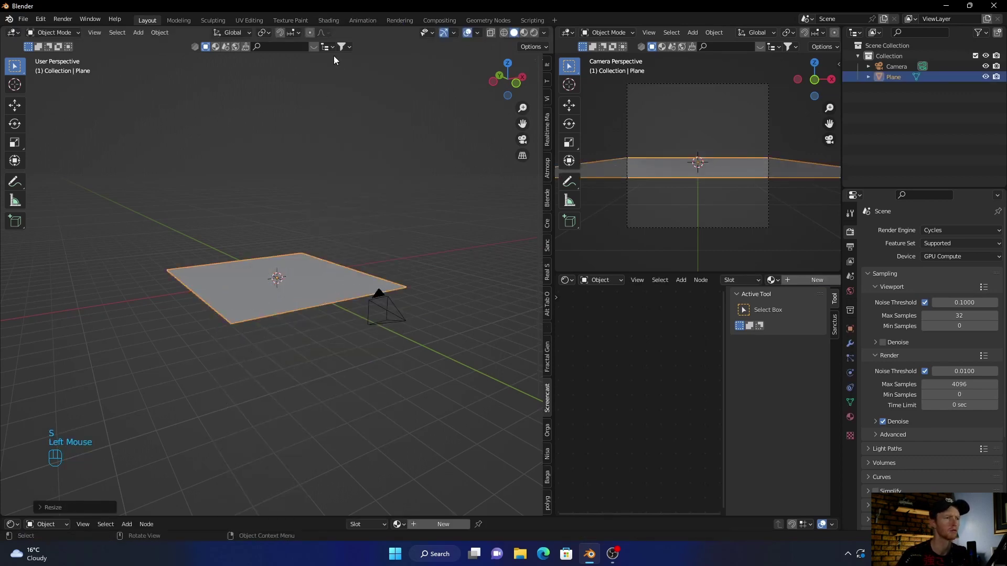
{"action": "left_click", "coordinate": [328, 20]}
Create a new material for the plane and enlarge the node editor area
{"action": "middle_click_drag", "start_coordinate": [388, 244], "coordinate": [368, 245]}
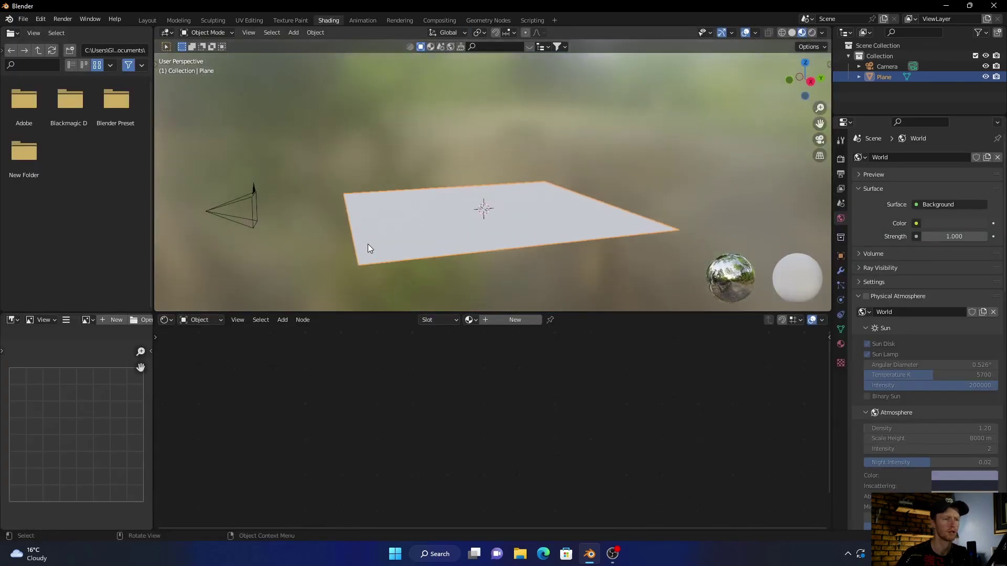
{"action": "left_click", "coordinate": [508, 320]}
{"action": "left_click_drag", "start_coordinate": [411, 313], "coordinate": [417, 224]}
Move the plane, enlarge the node area further and shift both nodes up
{"action": "key", "text": "g"}
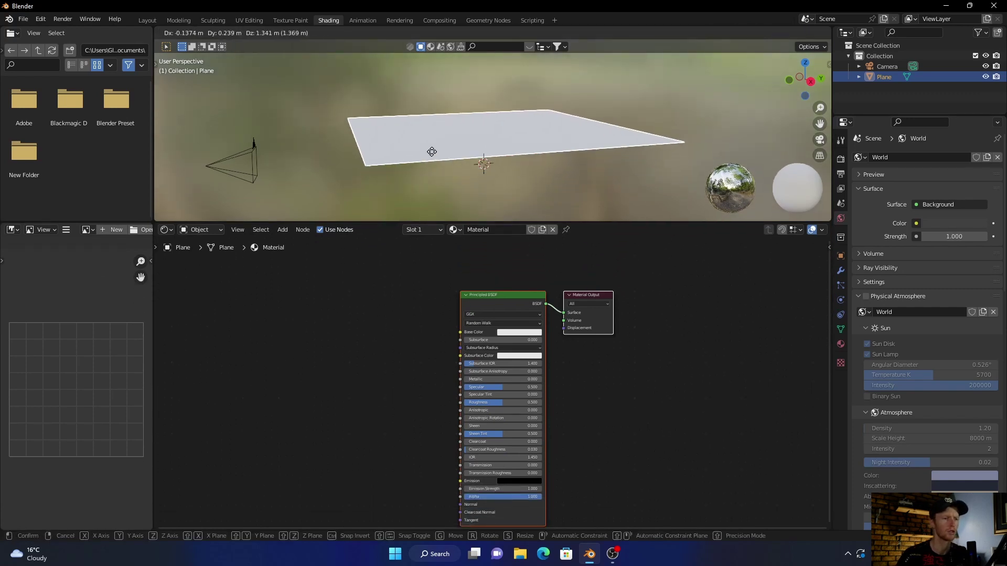
{"action": "left_click", "coordinate": [433, 202]}
{"action": "left_click_drag", "start_coordinate": [407, 221], "coordinate": [406, 203]}
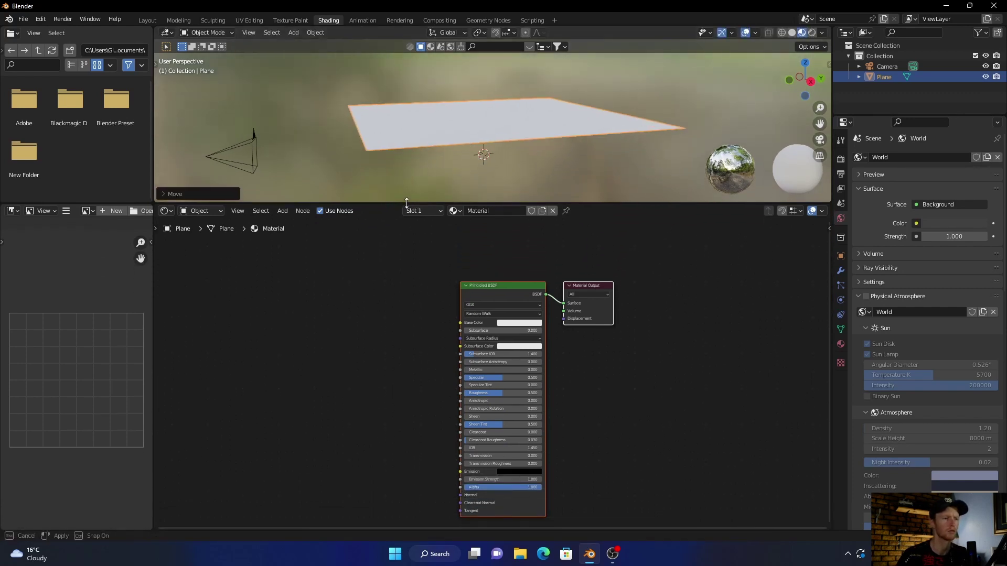
{"action": "left_click_drag", "start_coordinate": [492, 297], "coordinate": [503, 268]}
Duplicate the Principled BSDF and place the copy below the original
{"action": "left_click", "coordinate": [513, 275]}
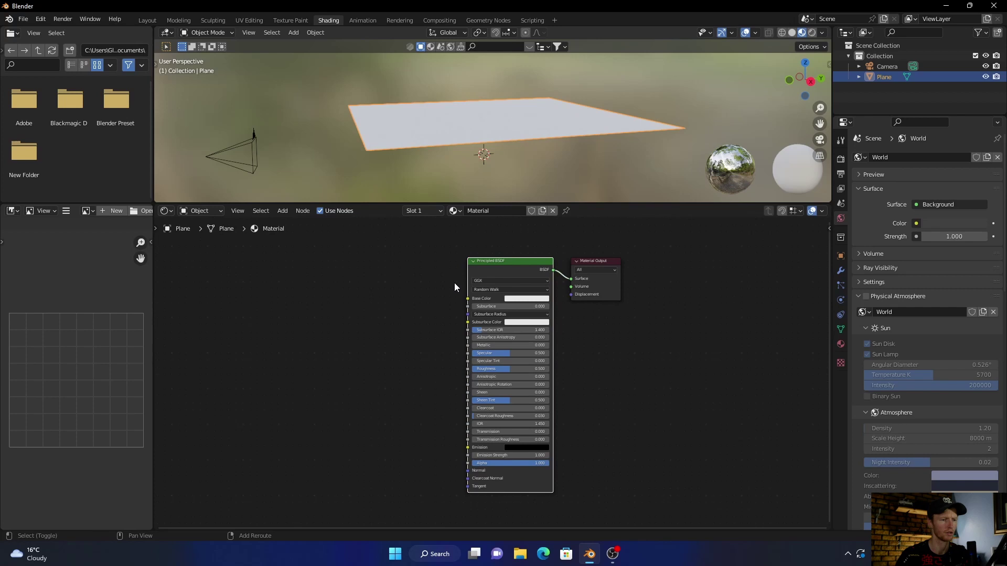
{"action": "key", "text": "g"}
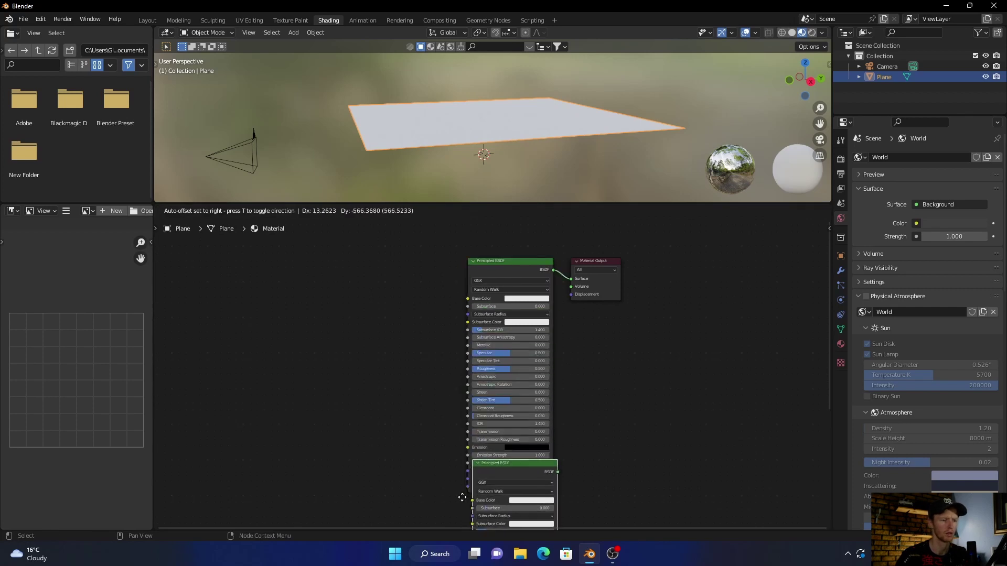
{"action": "left_click", "coordinate": [452, 473]}
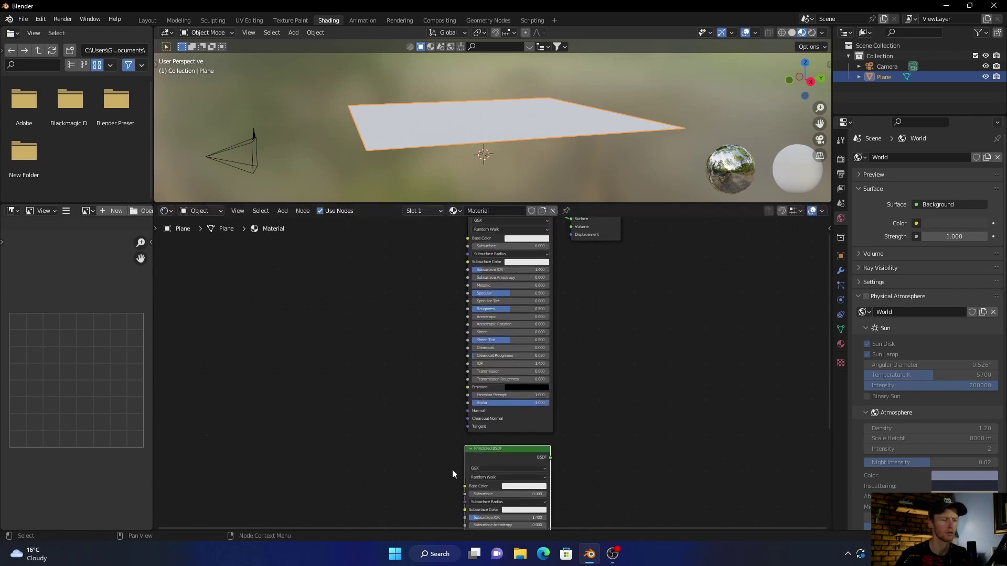
{"action": "middle_click_drag", "start_coordinate": [426, 399], "coordinate": [430, 303]}
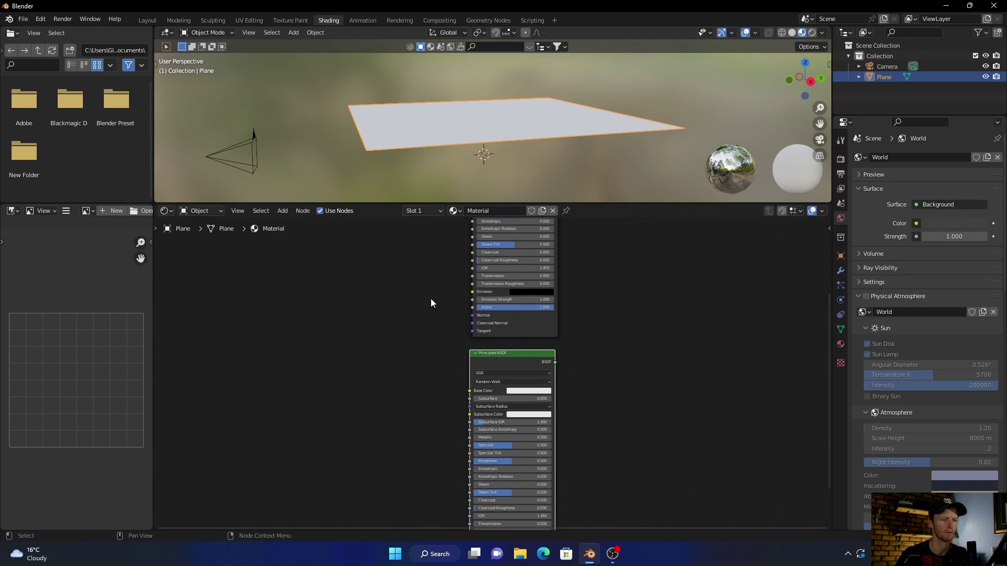
Make the duplicate's base colour red and move Material Output further right
{"action": "left_click", "coordinate": [518, 391]}
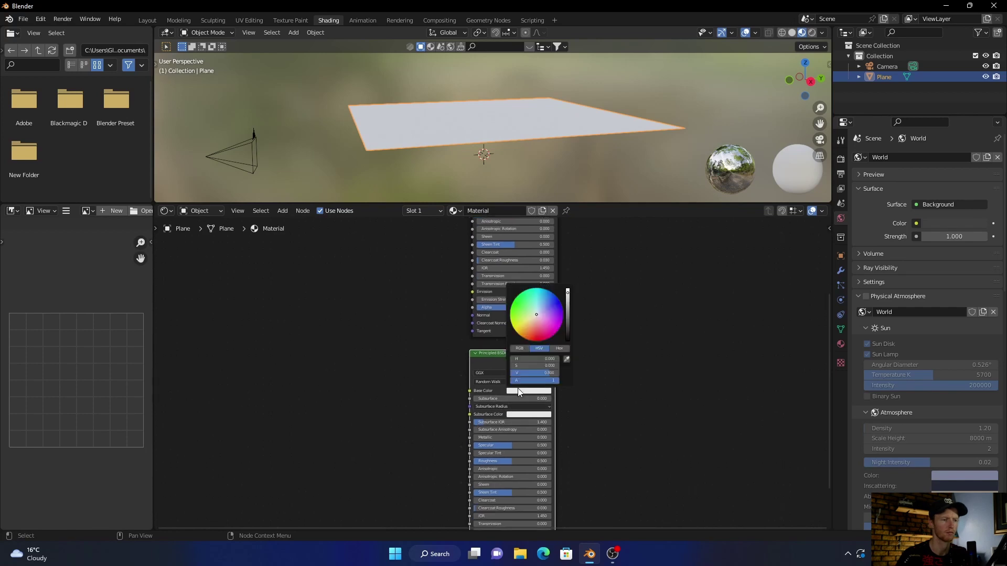
{"action": "left_click_drag", "start_coordinate": [536, 314], "coordinate": [533, 340]}
{"action": "middle_click_drag", "start_coordinate": [398, 360], "coordinate": [293, 549]}
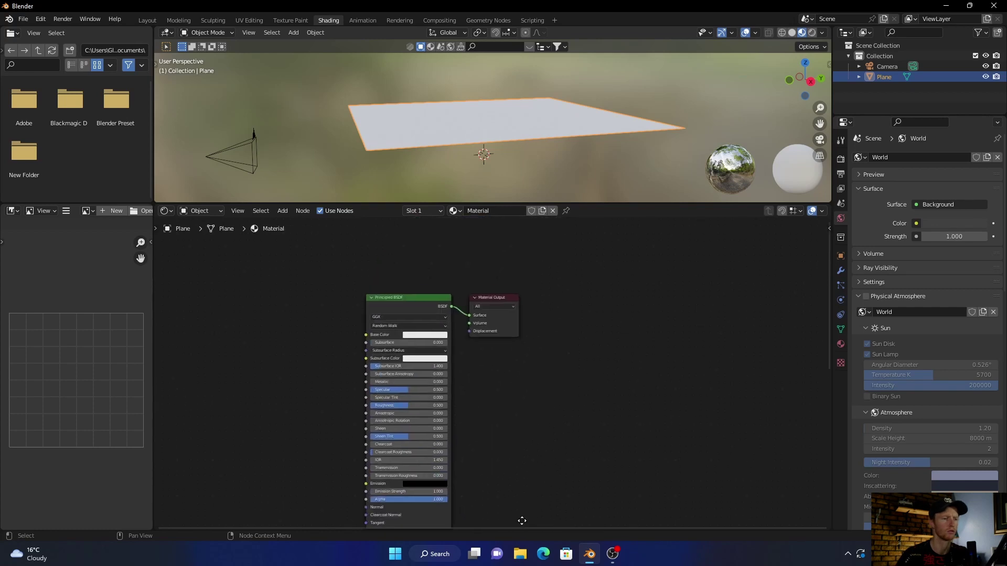
{"action": "left_click_drag", "start_coordinate": [492, 319], "coordinate": [534, 323]}
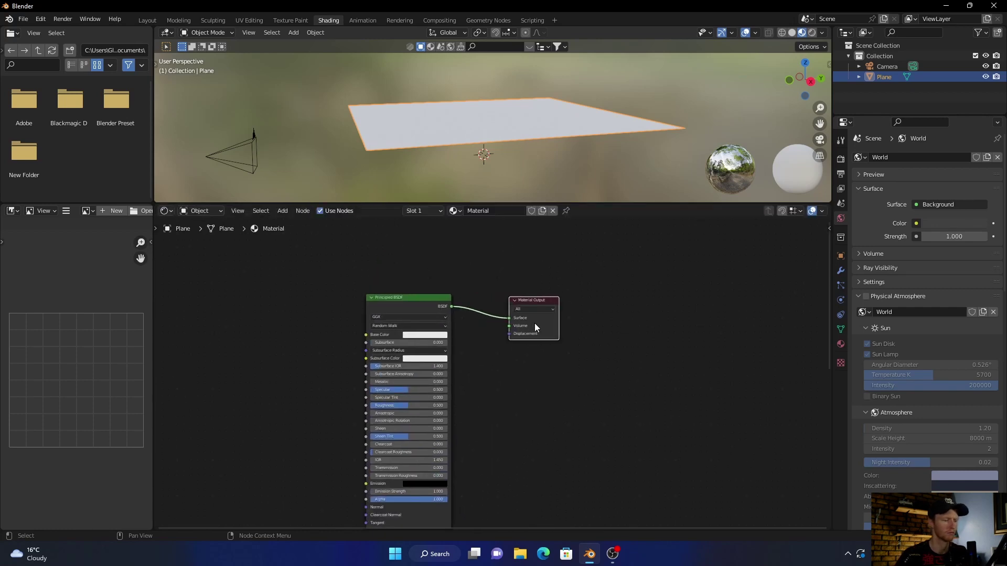
Add a Mix Shader onto the link between the white BSDF and Material Output
{"action": "key", "text": "shift+a"}
{"action": "left_click", "coordinate": [483, 383]}
{"action": "type", "text": "mi"}
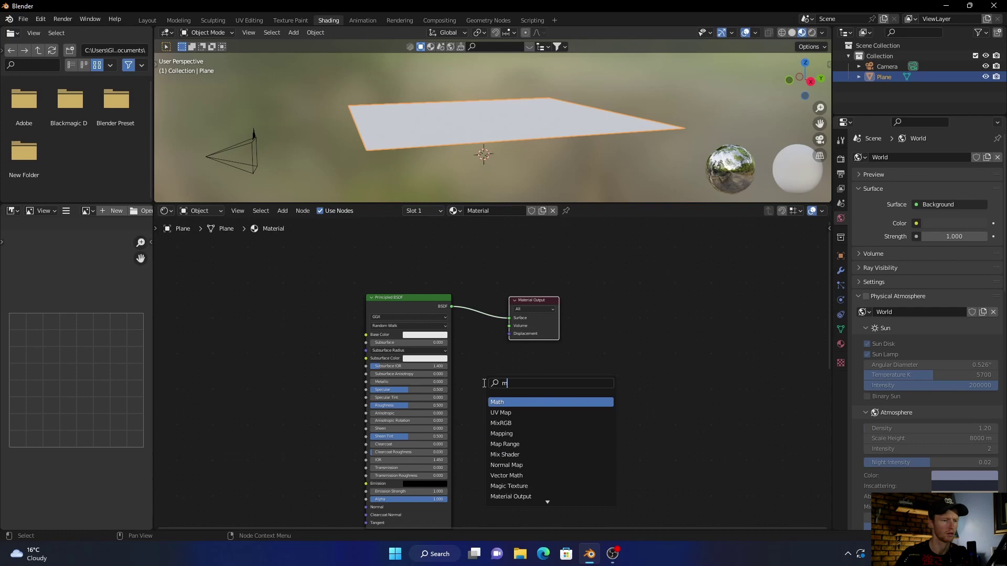
{"action": "left_click", "coordinate": [502, 412]}
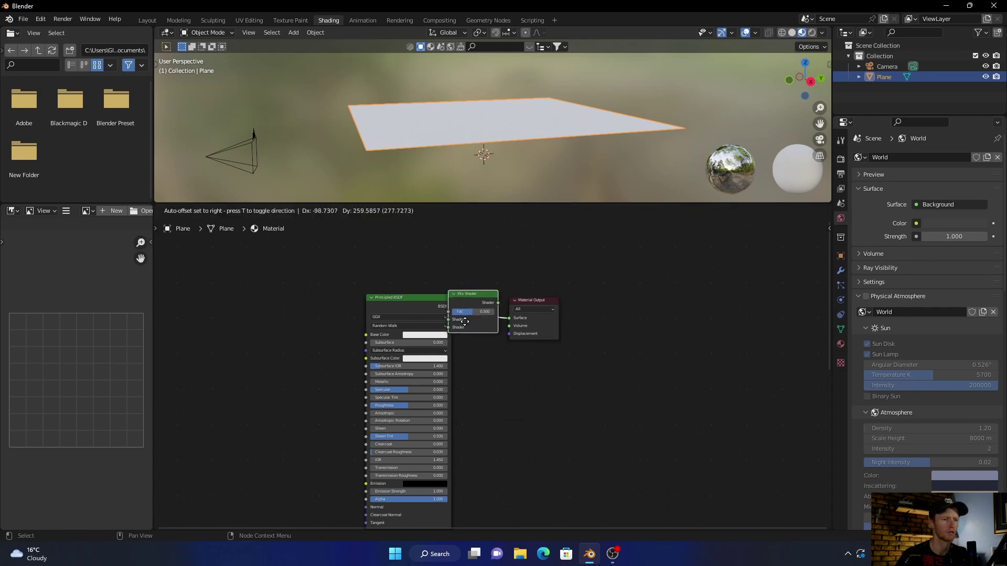
{"action": "left_click", "coordinate": [474, 324]}
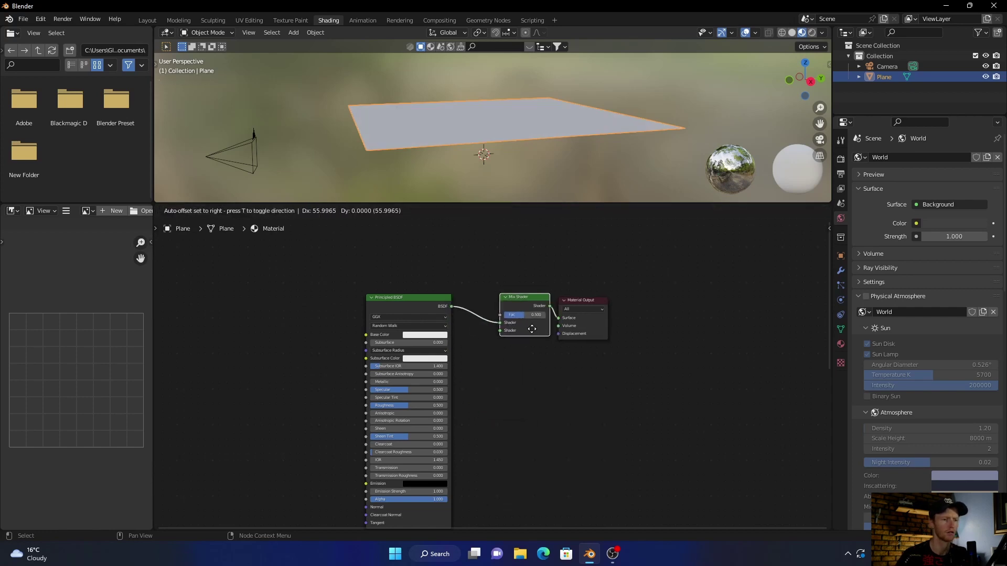
Connect the red BSDF output to the Mix Shader's second Shader input
{"action": "left_click_drag", "start_coordinate": [587, 332], "coordinate": [640, 330]}
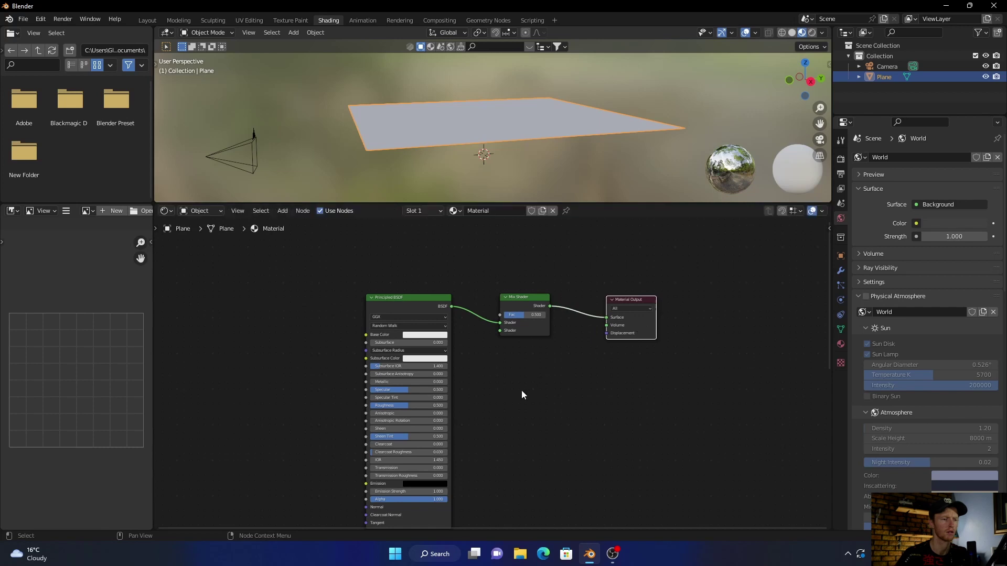
{"action": "middle_click_drag", "start_coordinate": [521, 390], "coordinate": [506, 322]}
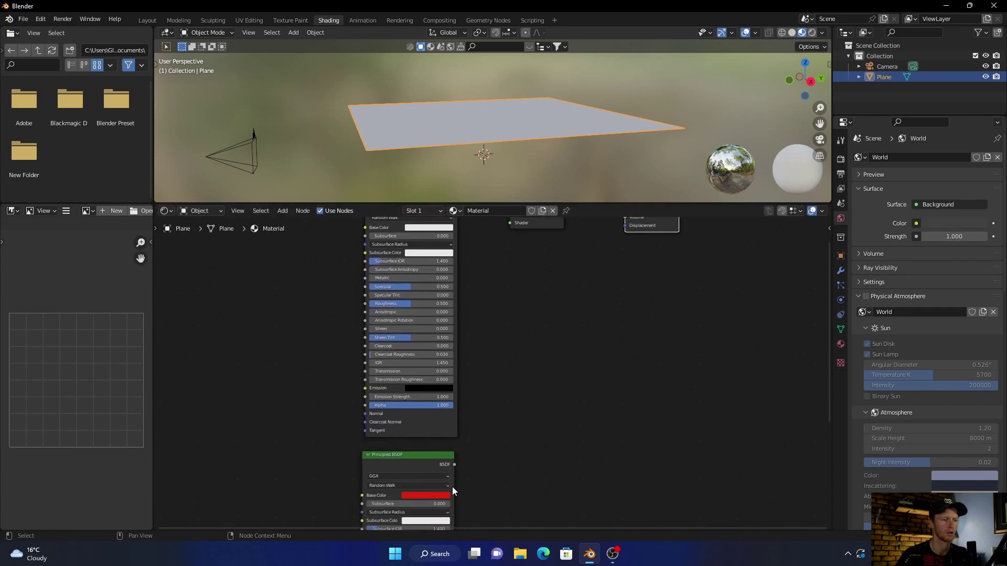
{"action": "left_click_drag", "start_coordinate": [454, 465], "coordinate": [506, 313]}
{"action": "left_click_drag", "start_coordinate": [530, 262], "coordinate": [540, 257]}
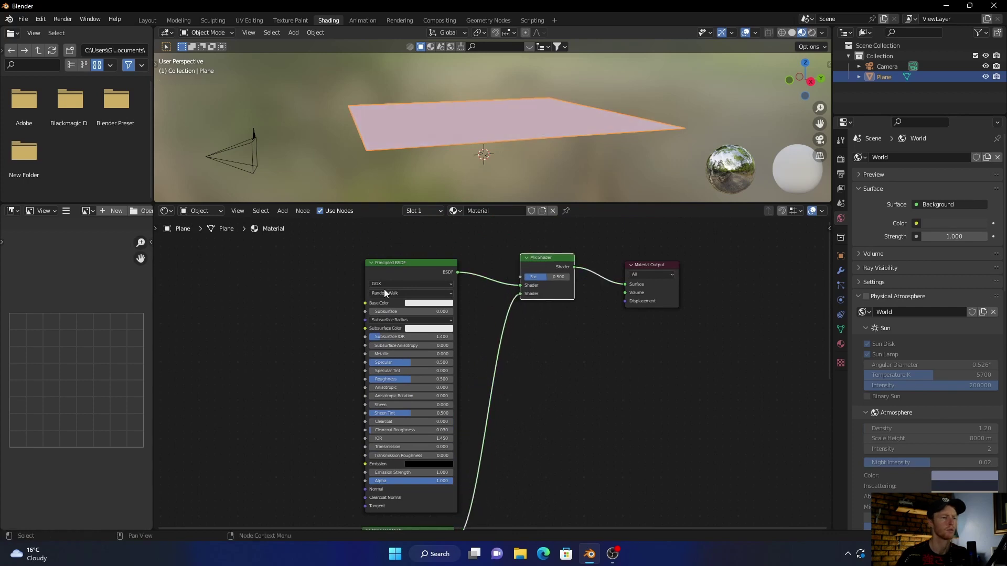
{"action": "left_click_drag", "start_coordinate": [401, 276], "coordinate": [392, 297]}
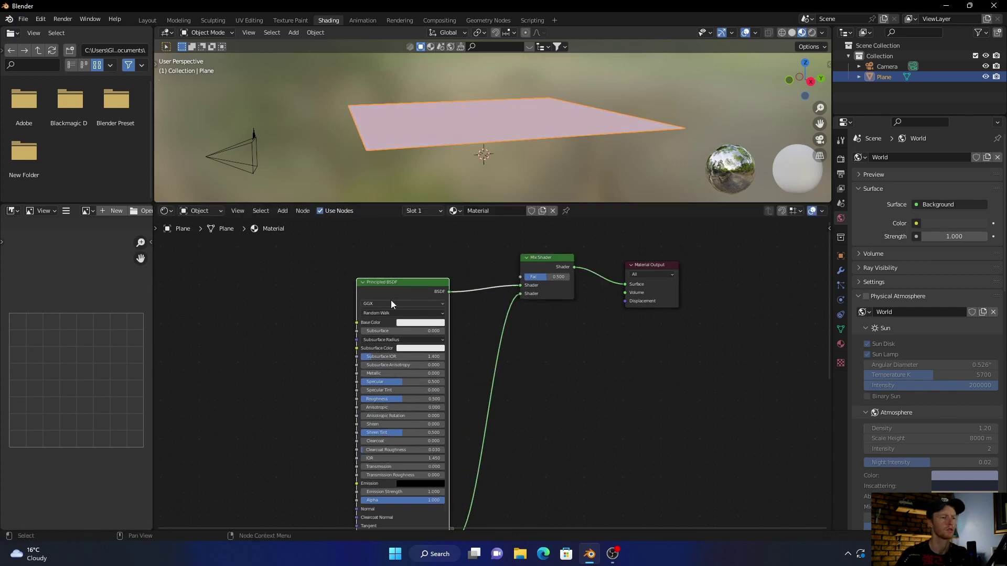
Add a ColorRamp above the BSDF and link its Color output to the Mix Shader Fac
{"action": "key", "text": "shift+a"}
{"action": "left_click", "coordinate": [426, 256]}
{"action": "type", "text": "colo"}
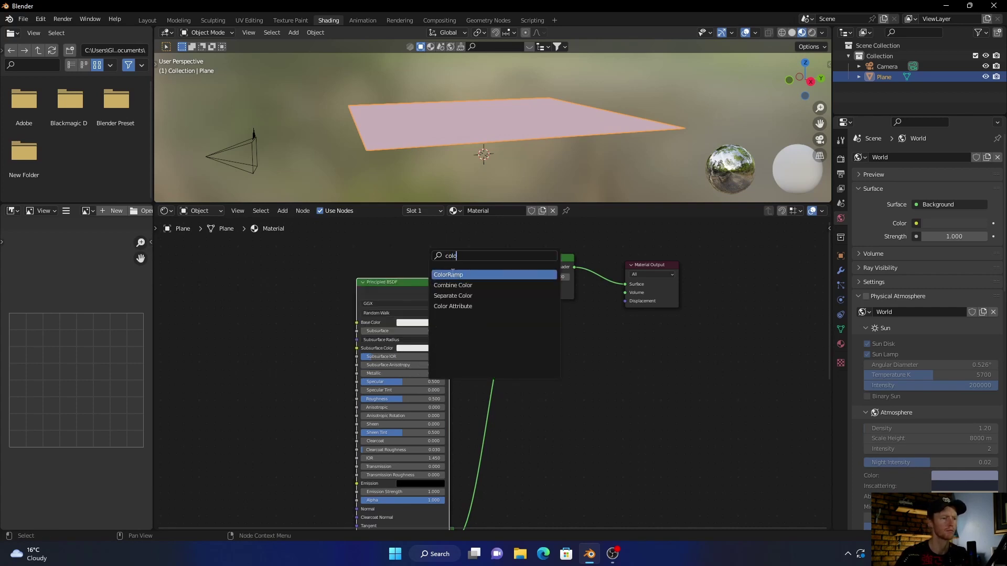
{"action": "key", "text": "Return"}
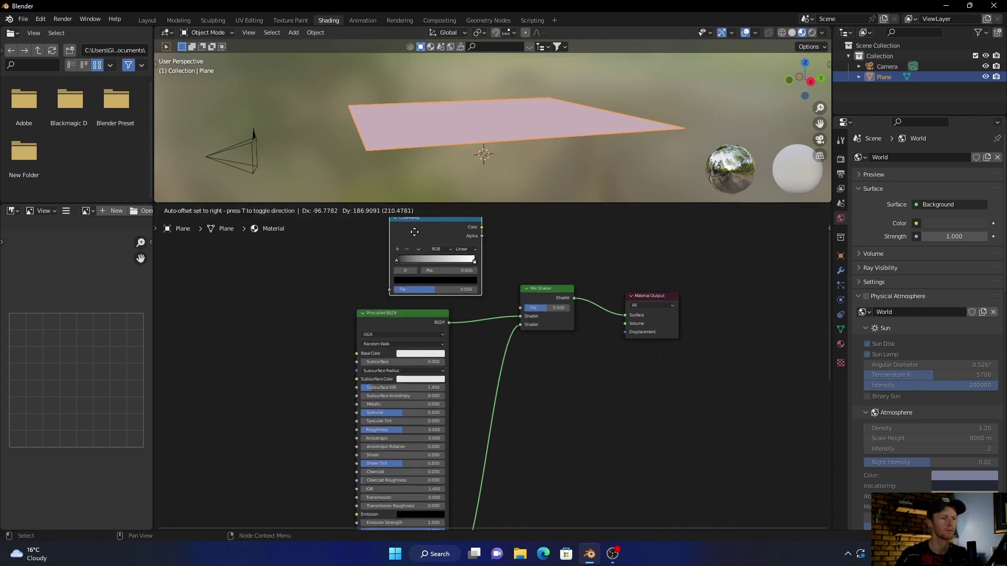
{"action": "left_click", "coordinate": [402, 246]}
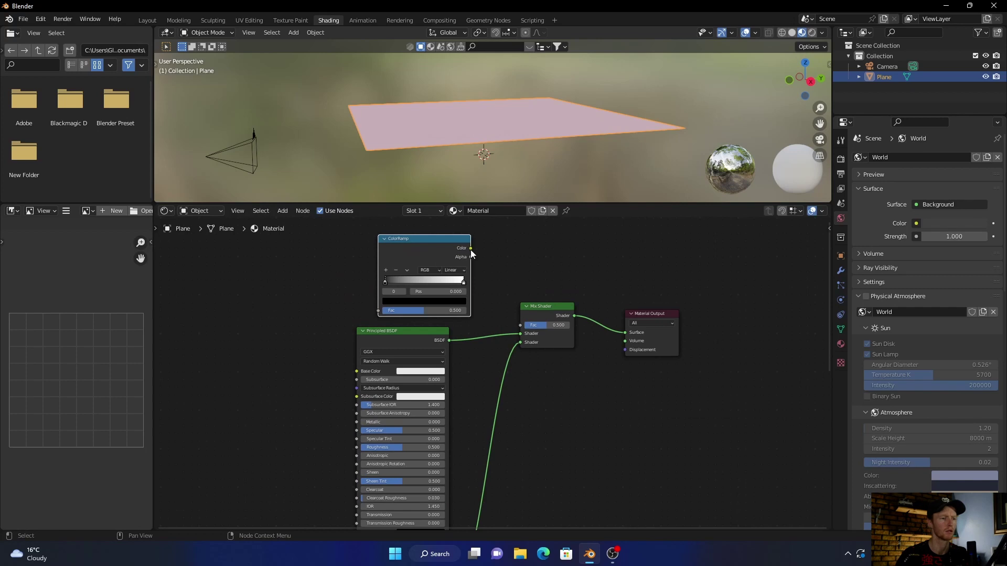
{"action": "left_click_drag", "start_coordinate": [471, 248], "coordinate": [519, 324]}
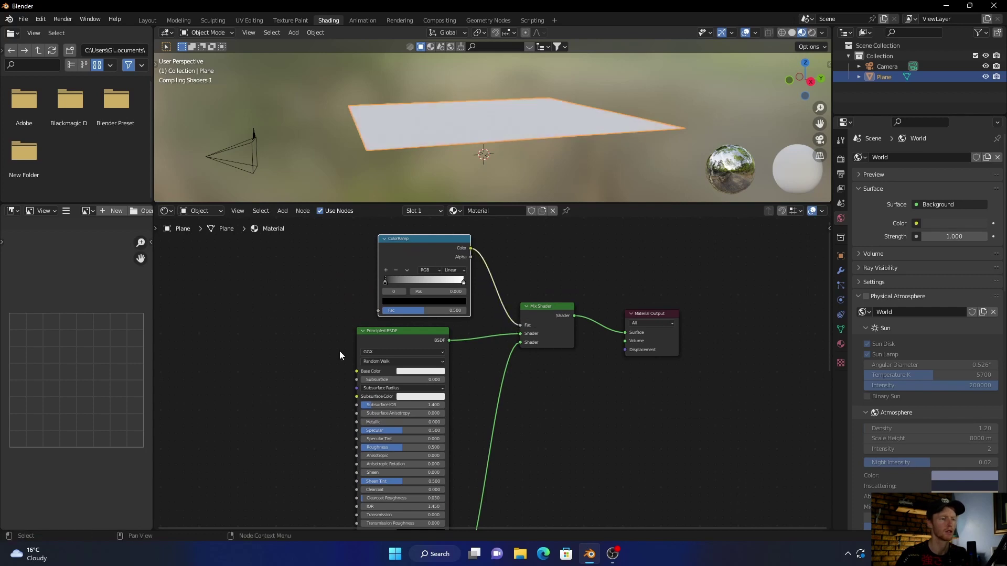
{"action": "middle_click_drag", "start_coordinate": [264, 303], "coordinate": [323, 297]}
Add a Noise Texture node to the left of the ColorRamp
{"action": "key", "text": "shift+a"}
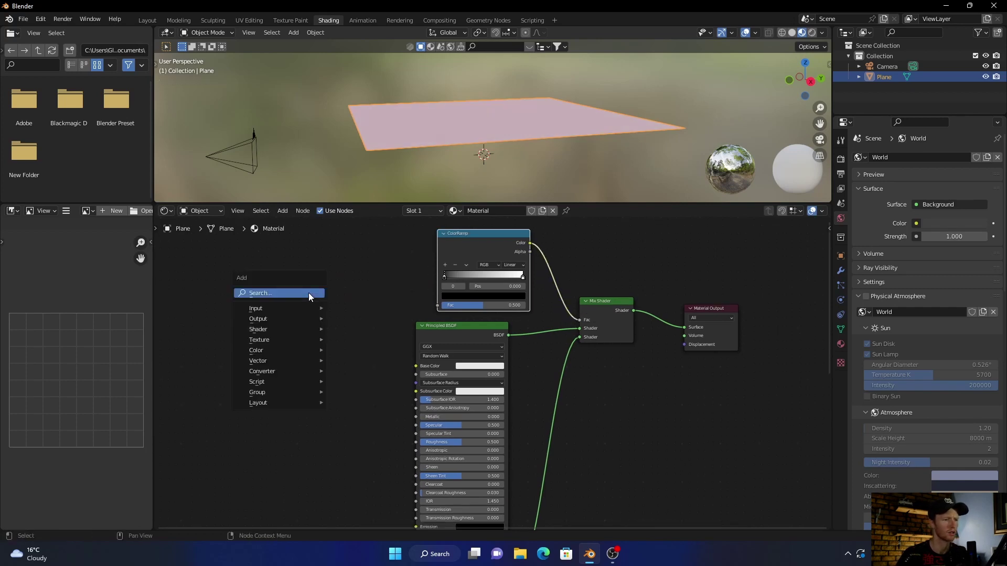
{"action": "type", "text": "noi"}
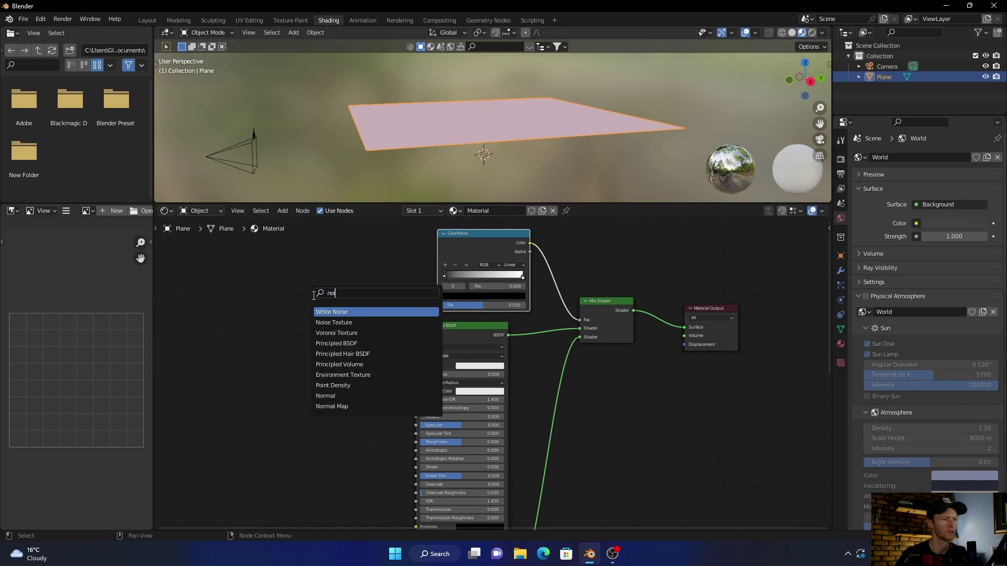
{"action": "left_click", "coordinate": [338, 323]}
{"action": "left_click", "coordinate": [356, 280]}
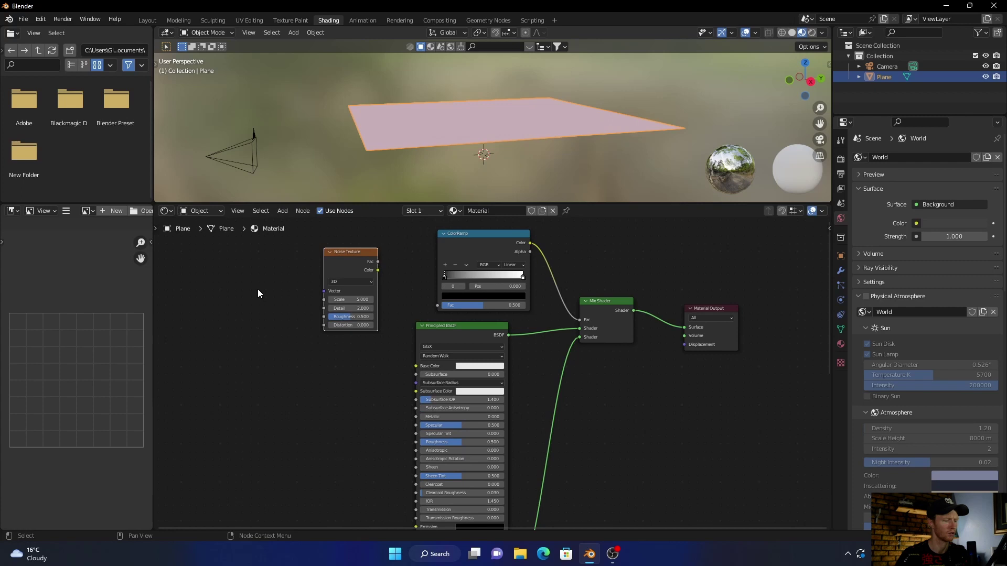
Add Texture Coordinate (Object) and Mapping, and feed the noise Fac into the ColorRamp
{"action": "key", "text": "ctrl+t"}
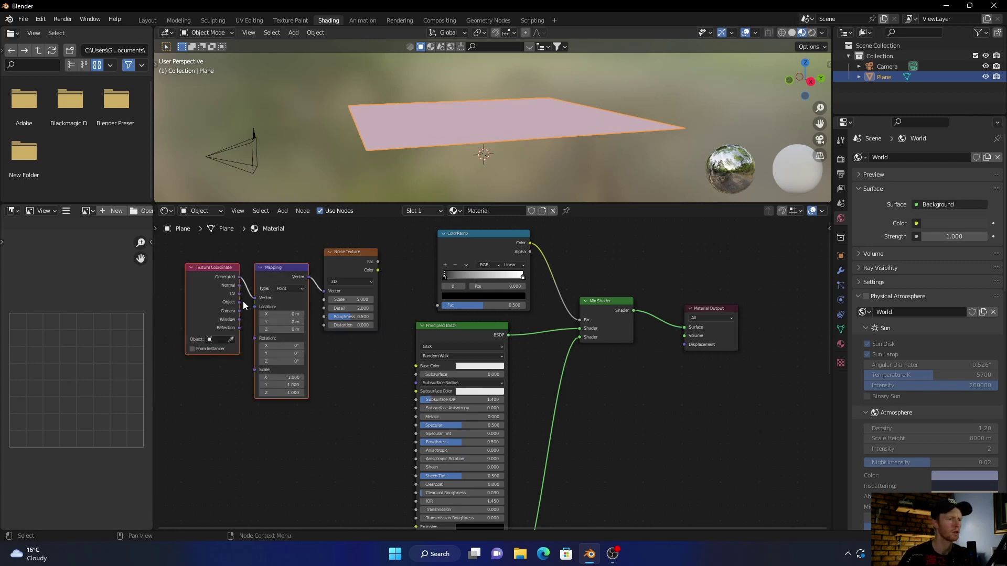
{"action": "left_click_drag", "start_coordinate": [239, 302], "coordinate": [256, 299]}
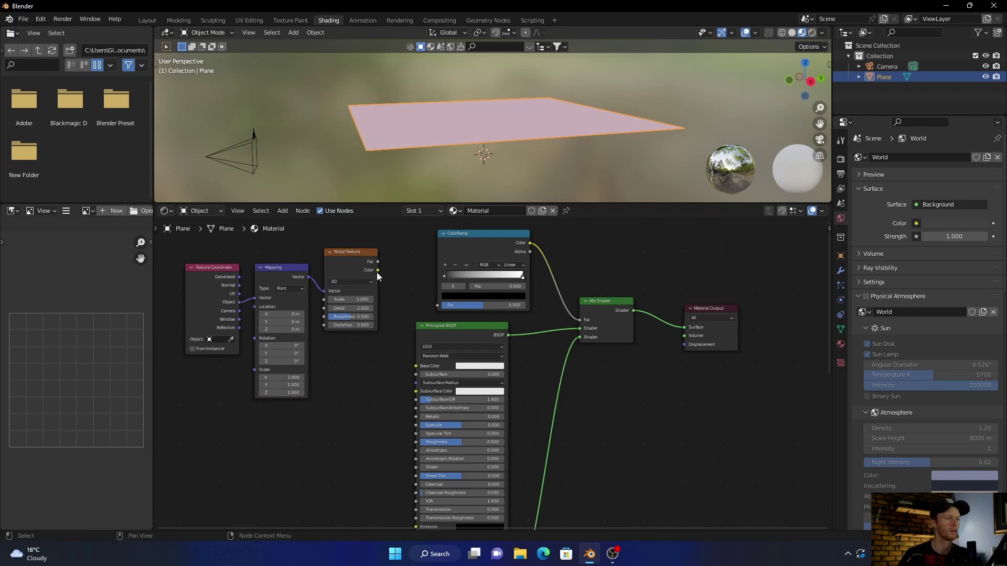
{"action": "left_click_drag", "start_coordinate": [378, 262], "coordinate": [437, 305]}
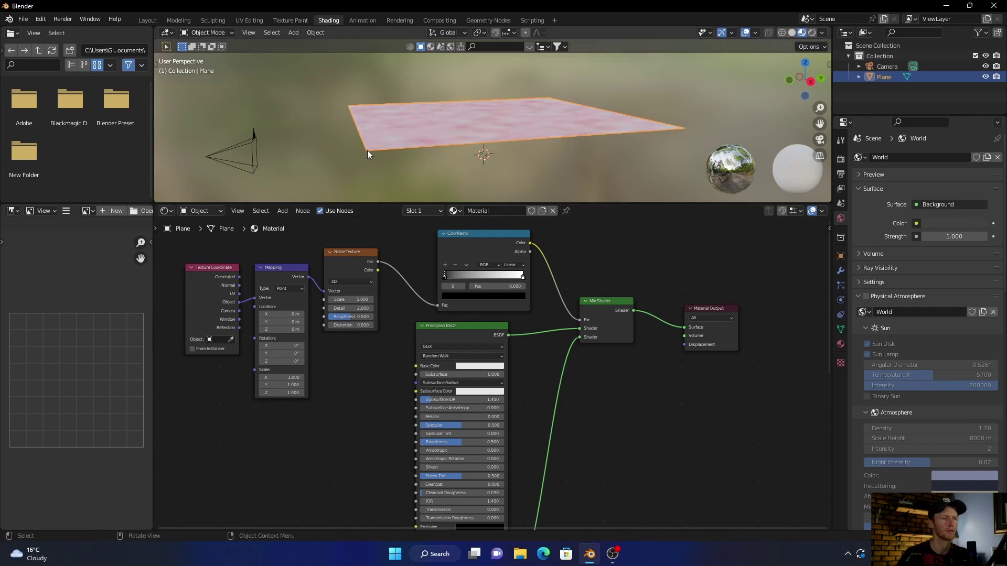
Move the ColorRamp white stop toward the middle, to 0.464
{"action": "middle_click_drag", "start_coordinate": [367, 150], "coordinate": [461, 174]}
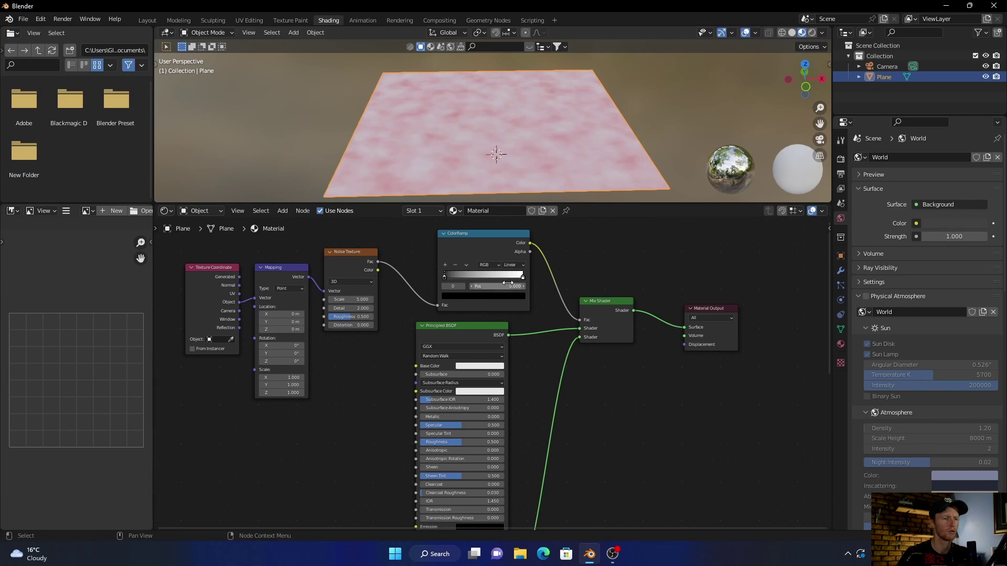
{"action": "left_click_drag", "start_coordinate": [522, 277], "coordinate": [477, 279]}
{"action": "mouse_move", "coordinate": [375, 151]}
{"action": "middle_mouse_down"}
{"action": "mouse_move", "coordinate": [349, 168]}
{"action": "mouse_move", "coordinate": [386, 151]}
{"action": "middle_mouse_up"}
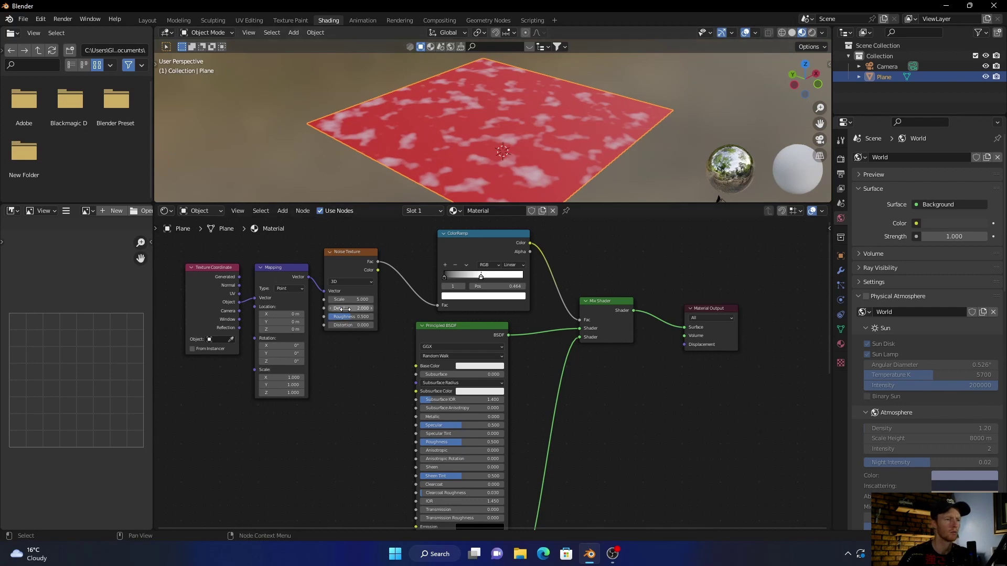
Set Noise Detail 15 and Distortion 0.9, then move the Noise and Mapping nodes closer
{"action": "left_click_drag", "start_coordinate": [345, 307], "coordinate": [356, 308]}
{"action": "mouse_move", "coordinate": [346, 325]}
{"action": "left_mouse_down"}
{"action": "mouse_move", "coordinate": [362, 325]}
{"action": "mouse_move", "coordinate": [351, 326]}
{"action": "left_mouse_up"}
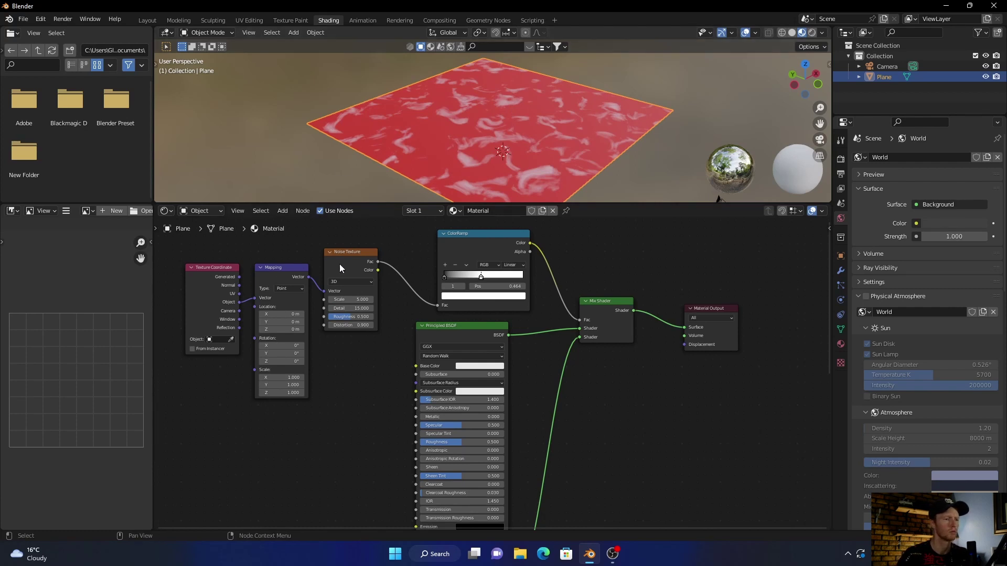
{"action": "left_click_drag", "start_coordinate": [340, 268], "coordinate": [383, 257]}
{"action": "left_click_drag", "start_coordinate": [276, 287], "coordinate": [315, 275]}
Insert a White Noise Texture between Texture Coordinate and Mapping, then search for a Mix node
{"action": "left_click_drag", "start_coordinate": [203, 298], "coordinate": [188, 305]}
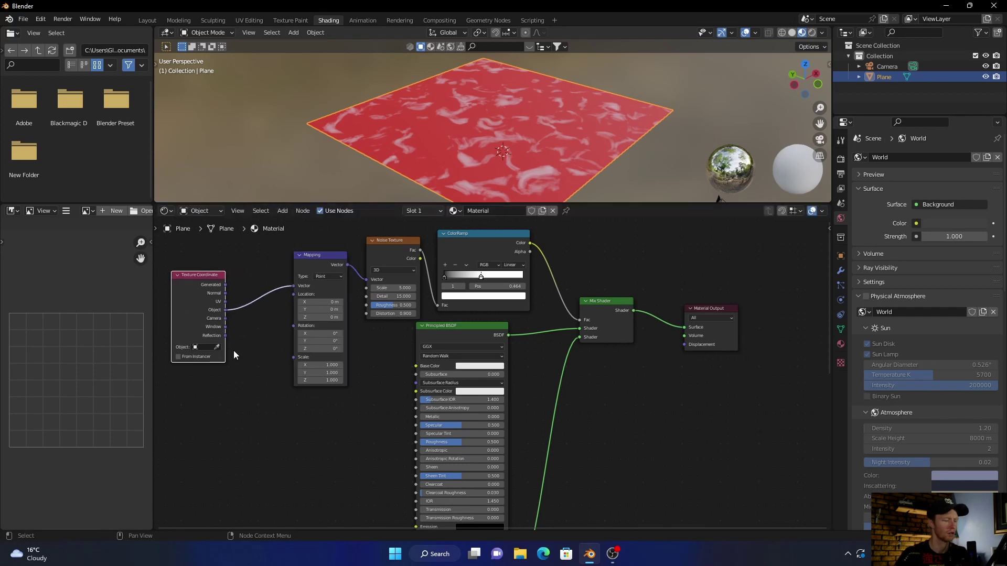
{"action": "key", "text": "shift+a"}
{"action": "left_click", "coordinate": [241, 380]}
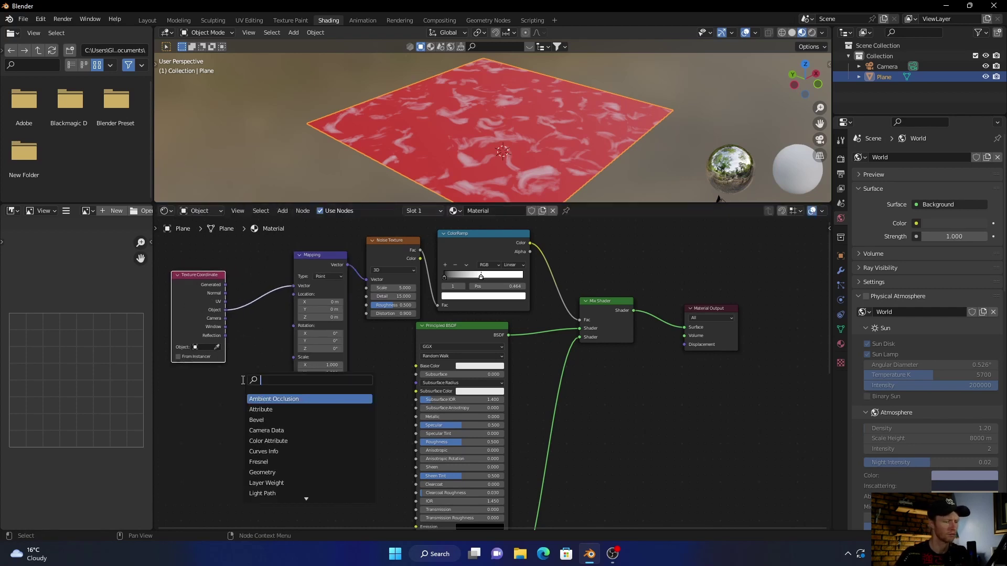
{"action": "type", "text": "whi"}
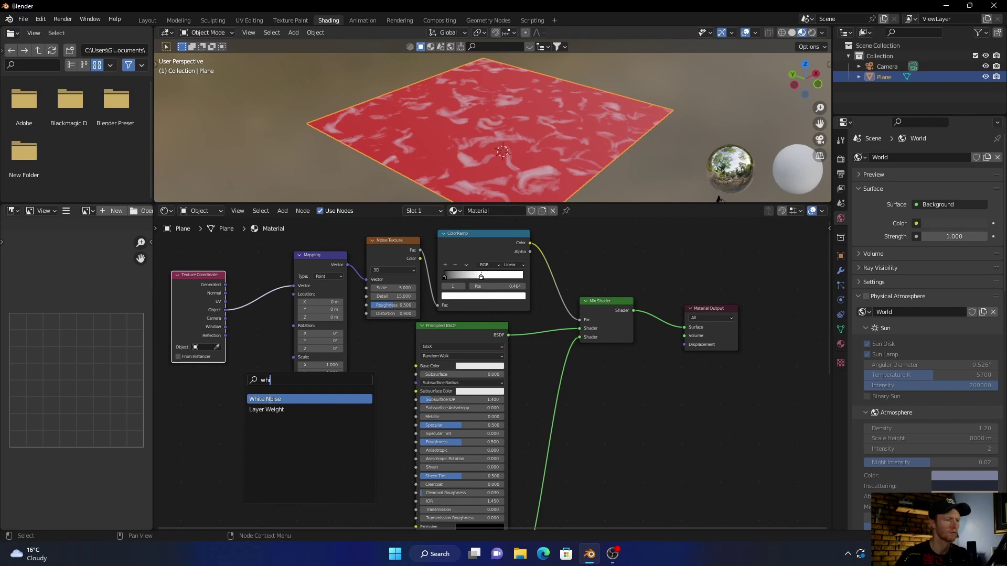
{"action": "key", "text": "Return"}
{"action": "left_click", "coordinate": [257, 297]}
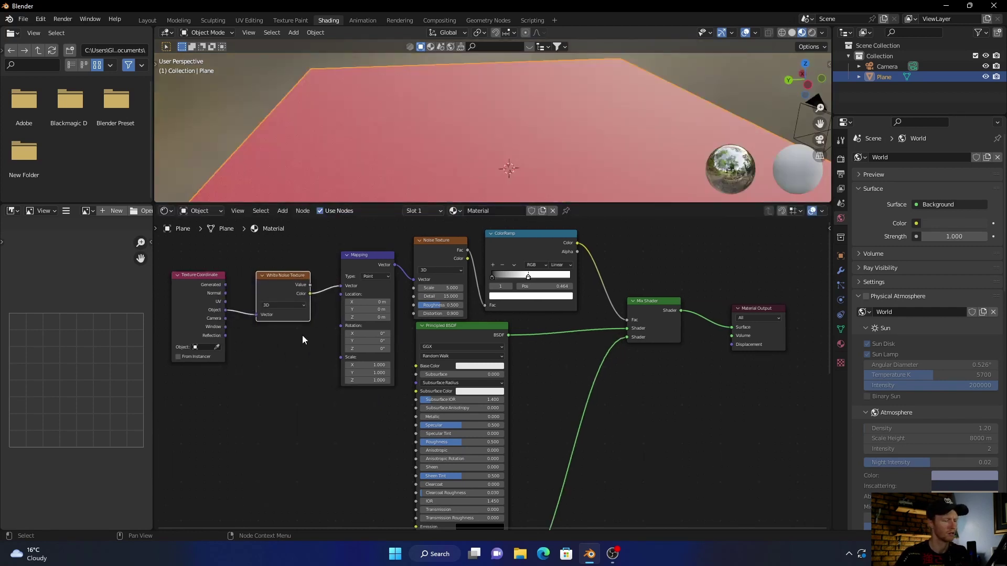
{"action": "key", "text": "shift+a"}
{"action": "left_click", "coordinate": [302, 335]}
Add a Mix colour node onto the White Noise–Mapping link
{"action": "type", "text": "m"}
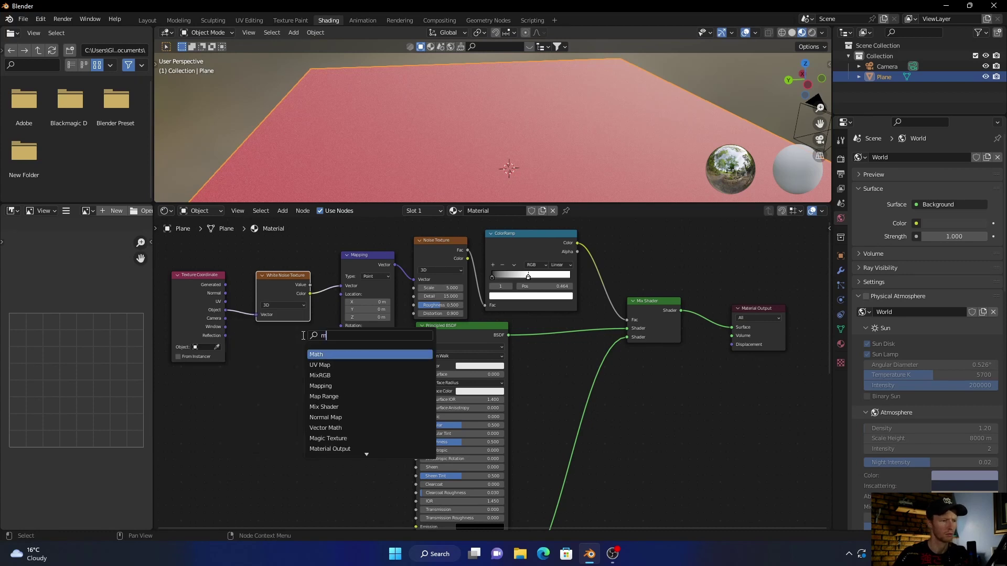
{"action": "type", "text": "i"}
{"action": "left_click", "coordinate": [332, 354]}
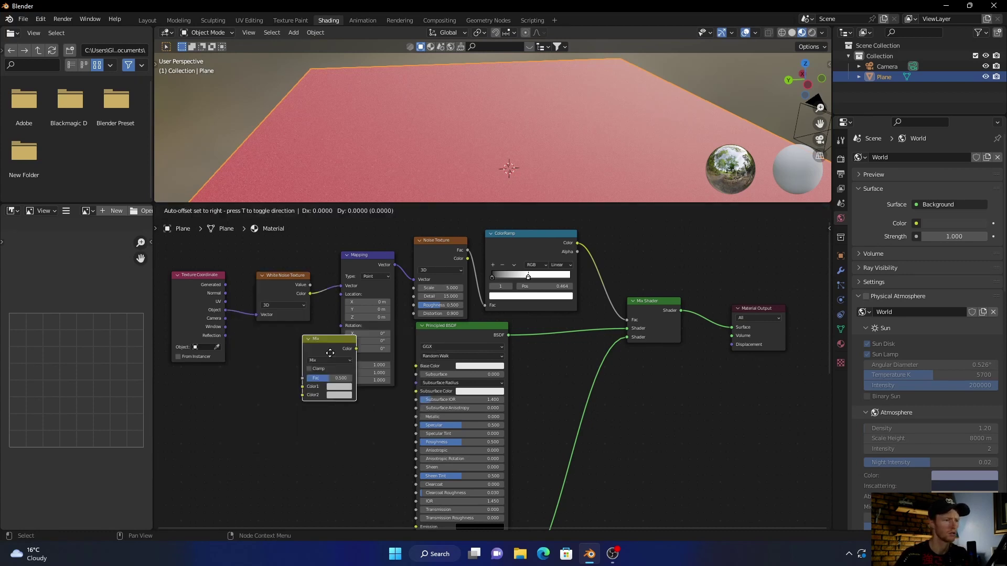
{"action": "left_click", "coordinate": [325, 285]}
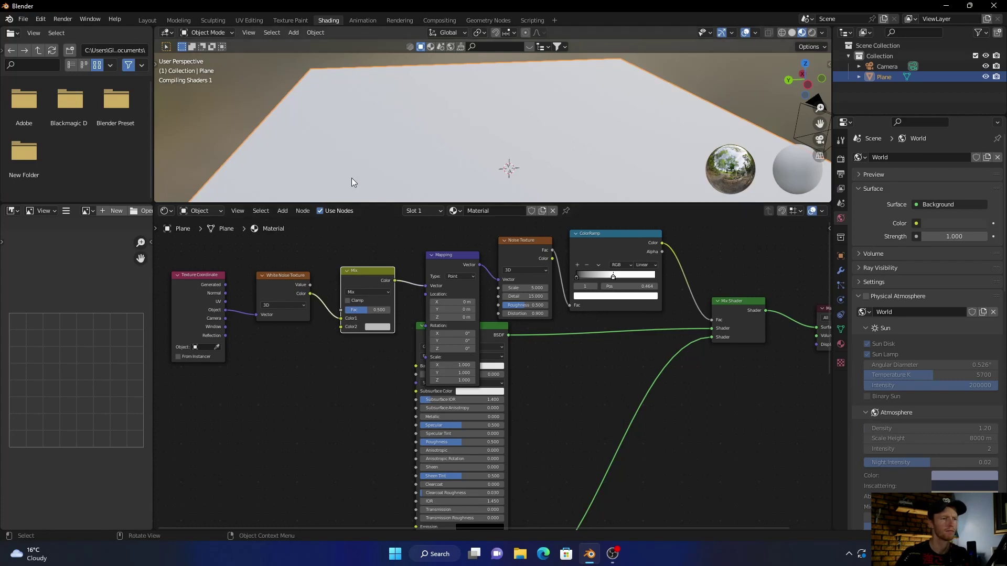
Link Texture Coordinate's Object output to the Mix node's Color2 input
{"action": "middle_click_drag", "start_coordinate": [352, 178], "coordinate": [451, 199]}
{"action": "left_click_drag", "start_coordinate": [451, 204], "coordinate": [451, 263]}
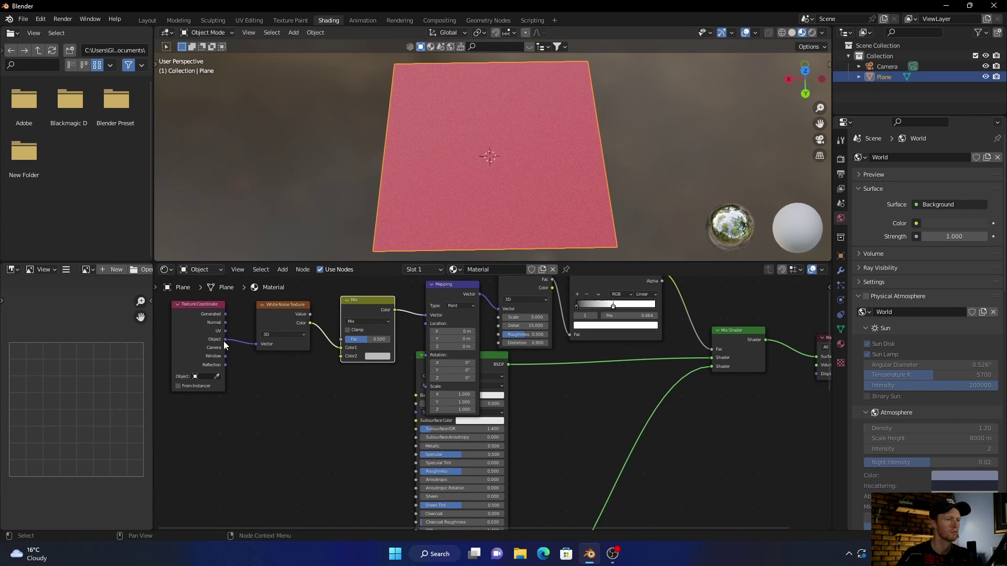
{"action": "left_click_drag", "start_coordinate": [224, 340], "coordinate": [230, 348]}
{"action": "left_click_drag", "start_coordinate": [306, 366], "coordinate": [340, 357]}
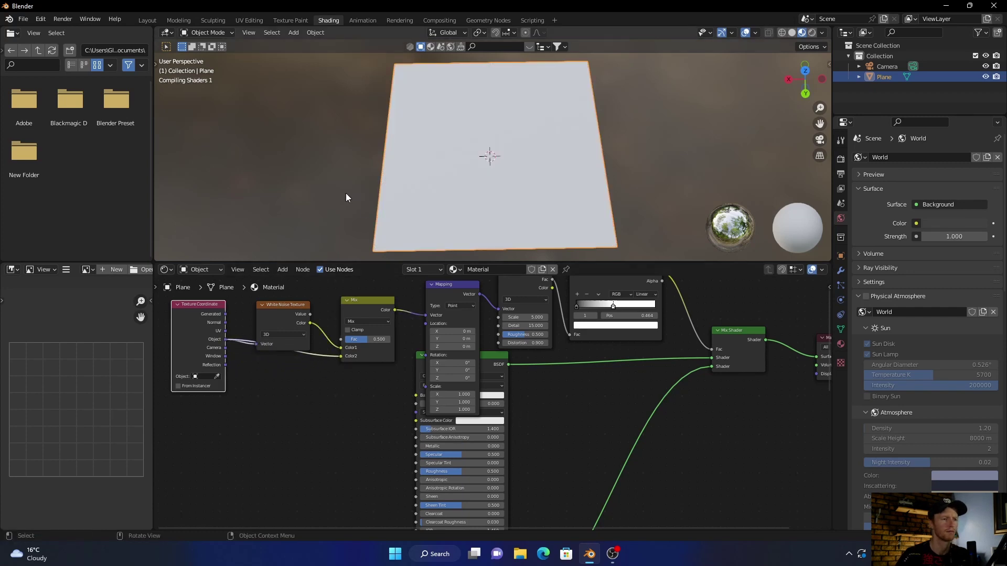
{"action": "scroll", "coordinate": [345, 198], "scroll_direction": "up", "scroll_amount": 4}
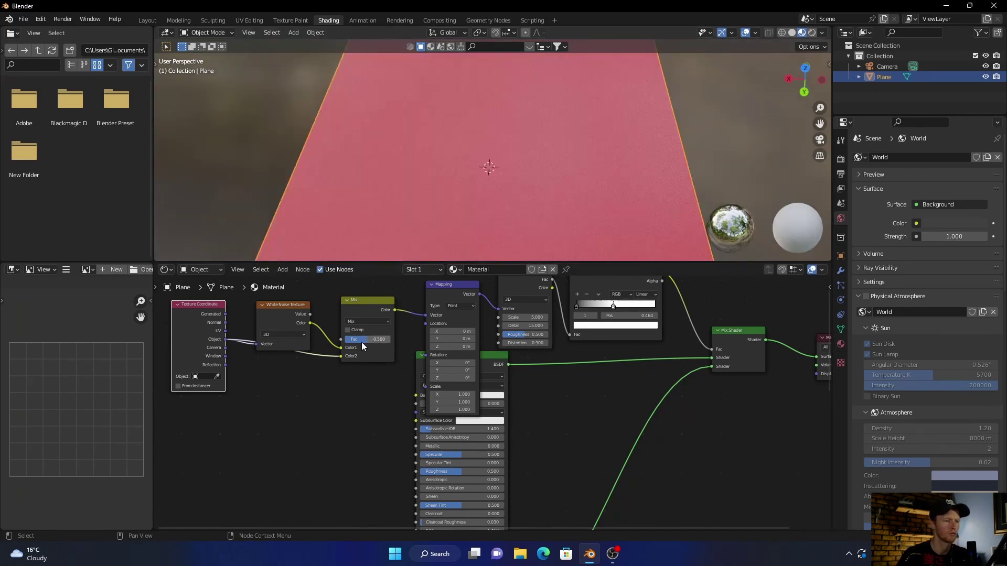
Set the Mix factor to about 0.85, the ColorRamp stop to 0.491, and raise noise Distortion
{"action": "left_click_drag", "start_coordinate": [367, 340], "coordinate": [382, 339]}
{"action": "middle_click_drag", "start_coordinate": [310, 212], "coordinate": [362, 171]}
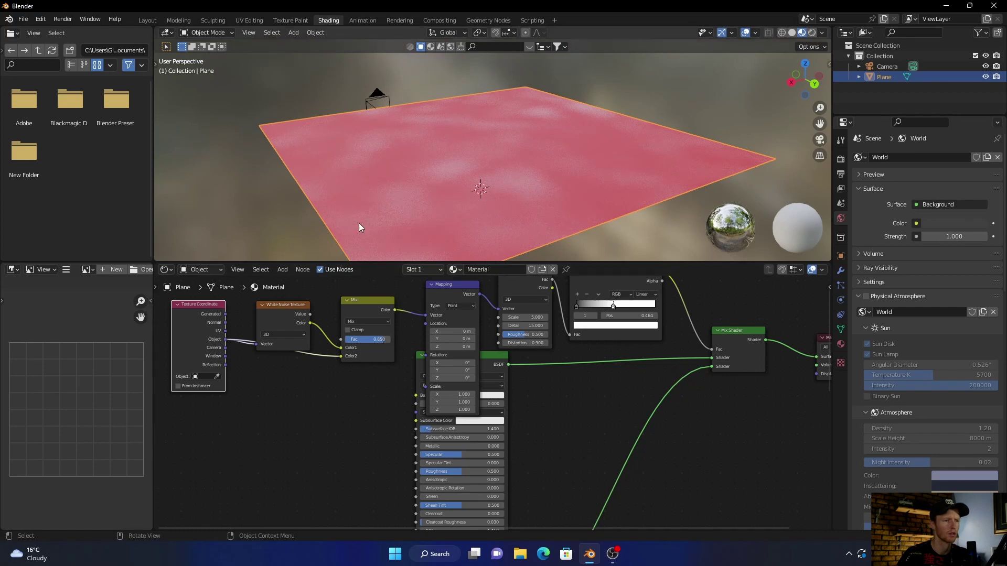
{"action": "middle_click_drag", "start_coordinate": [359, 223], "coordinate": [423, 166]}
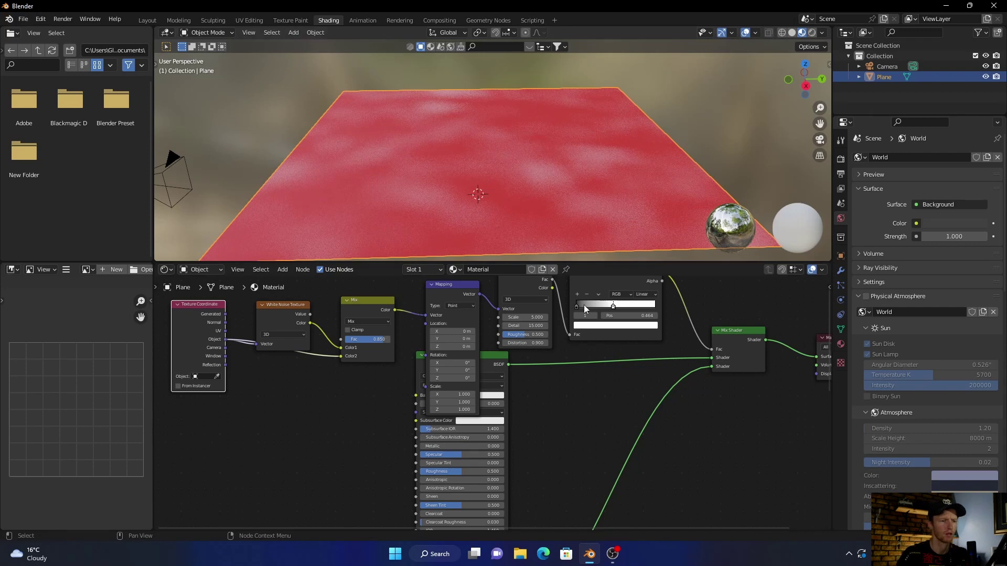
{"action": "left_click_drag", "start_coordinate": [613, 305], "coordinate": [616, 309]}
{"action": "left_click_drag", "start_coordinate": [519, 343], "coordinate": [477, 343]}
Revert the Noise Texture Distortion to 0.900, bringing back the soft pink-and-white speckled patches
{"action": "key", "text": "Escape"}
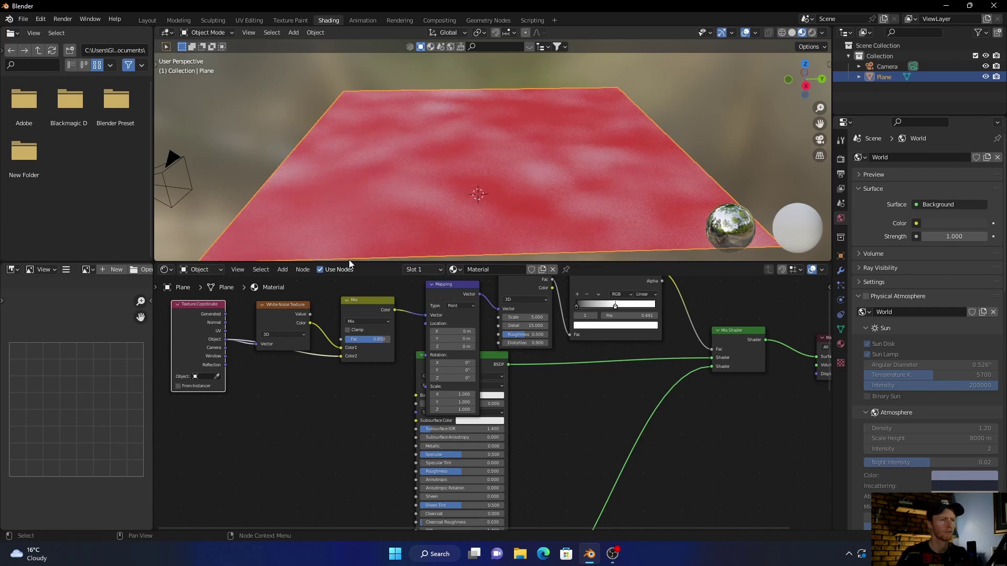